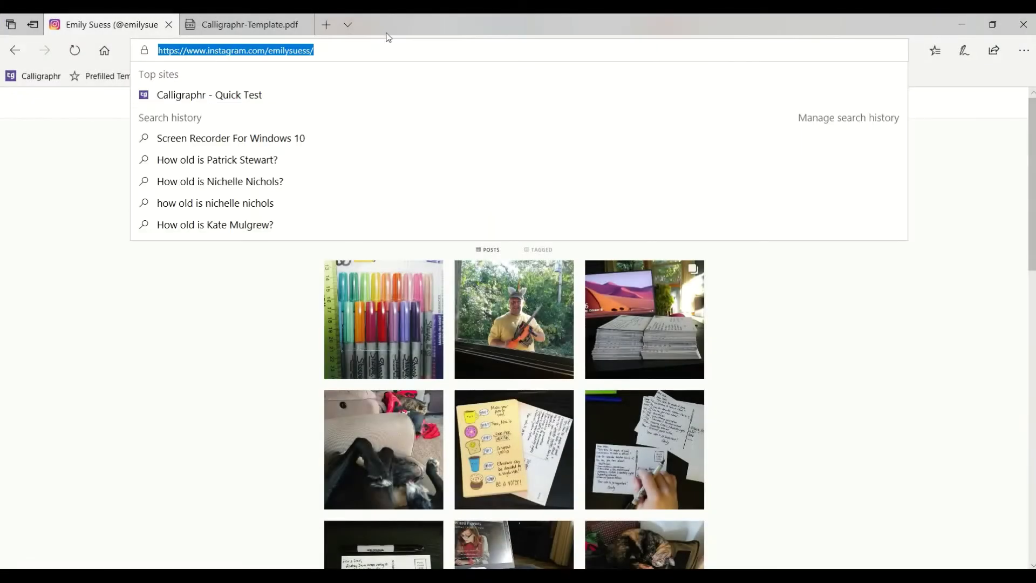
Go to calligraphr.com by entering 'calligraphr' in Edge's address bar
type("cal")
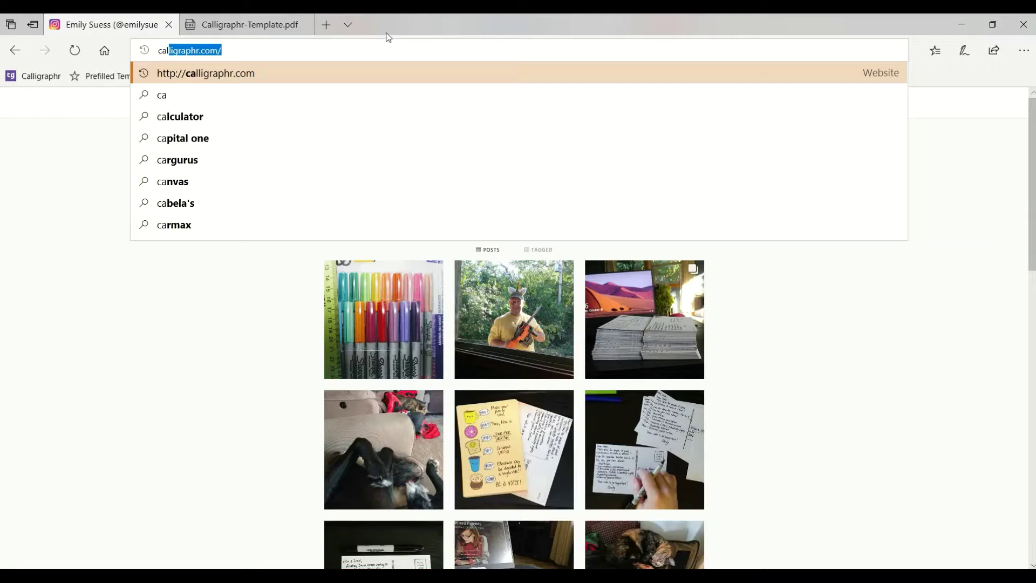
type("l")
key("Return")
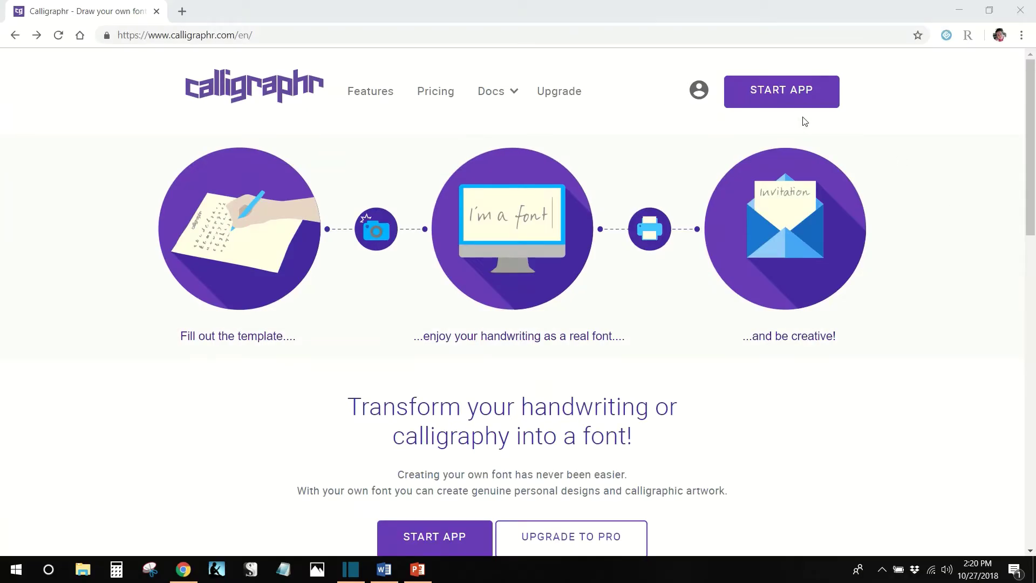
Launch the Calligraphr app and download the handwriting template as a PDF, Calligraphr-Template
left_click(780, 100)
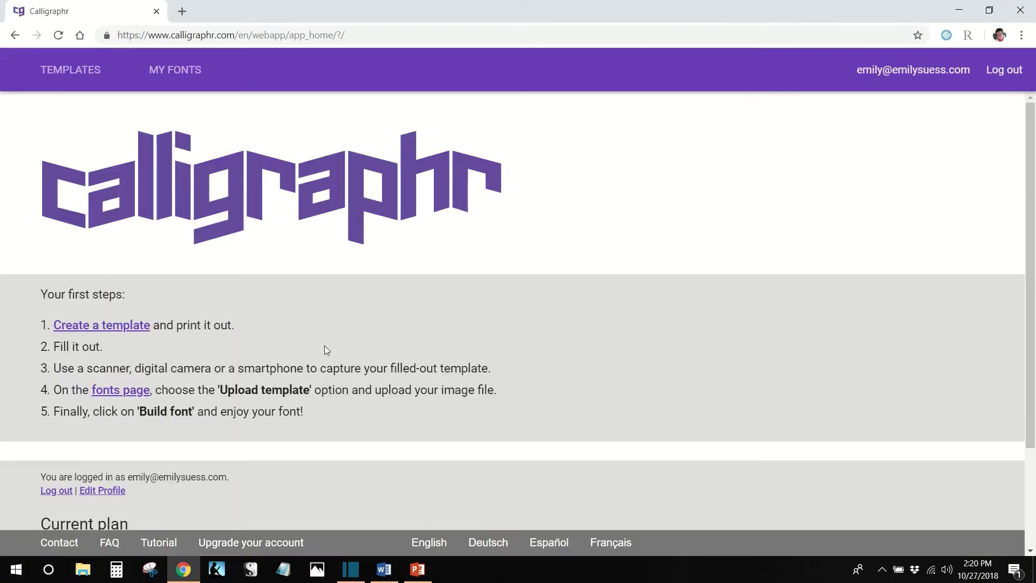
left_click(106, 328)
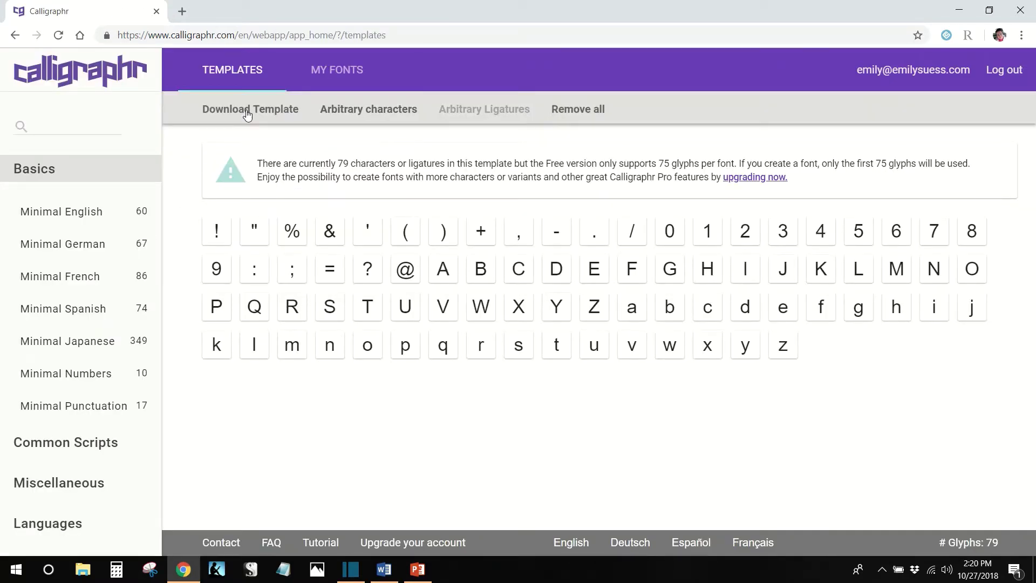
left_click(245, 112)
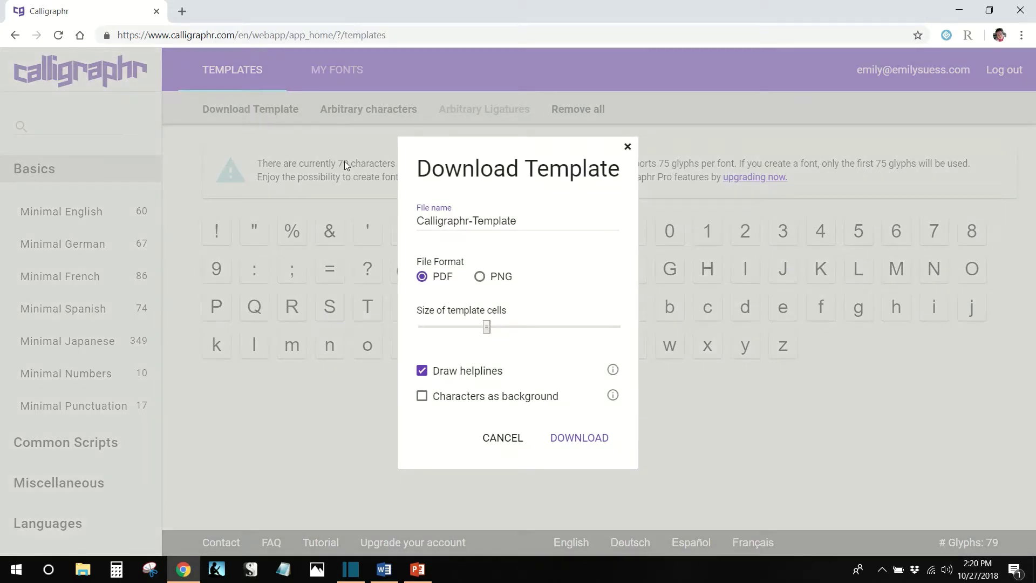
left_click(570, 444)
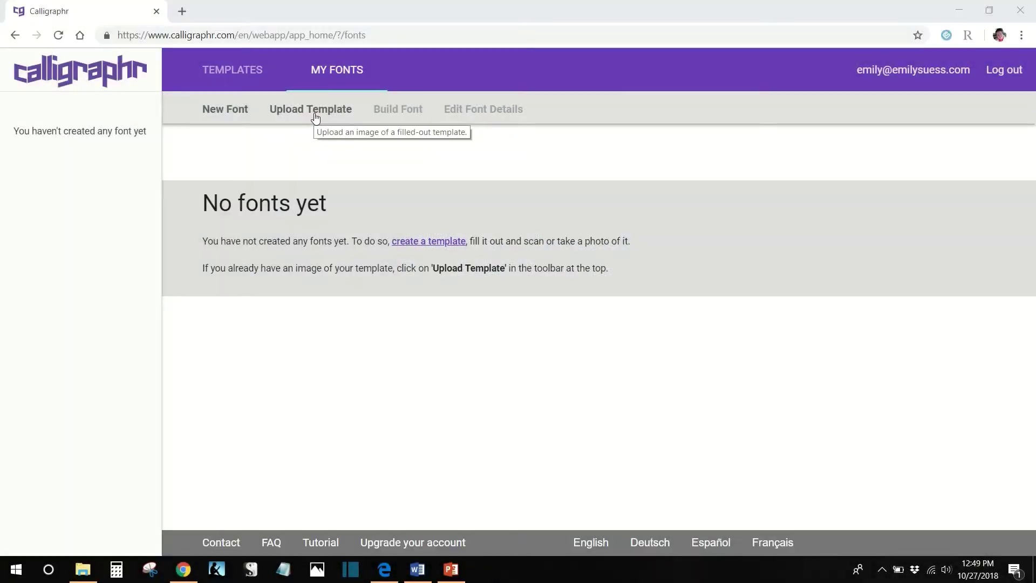
Upload the scan 'Emilys Writing' as a filled-in template, yielding a 60-glyph preview
left_click(315, 109)
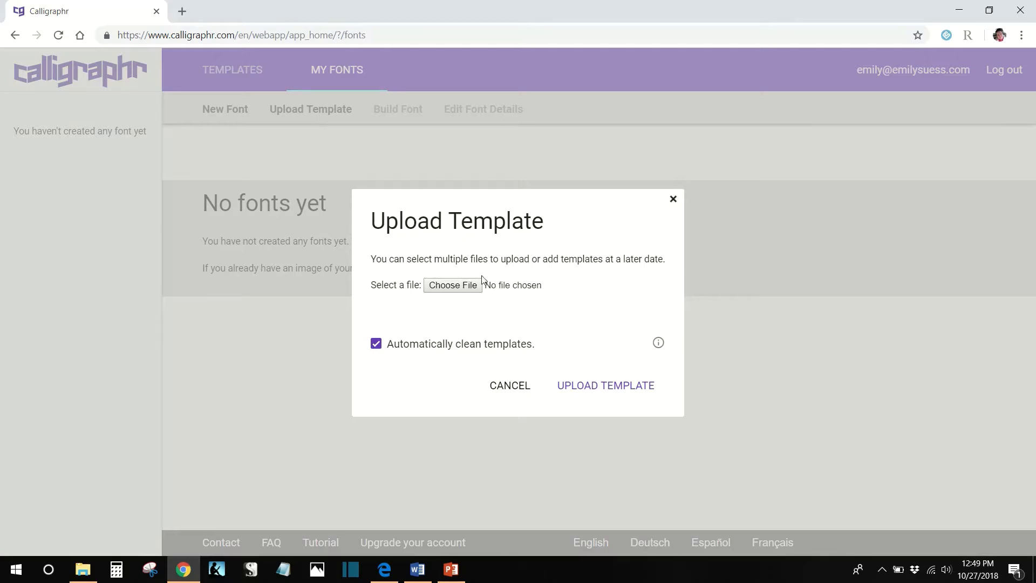
left_click(452, 285)
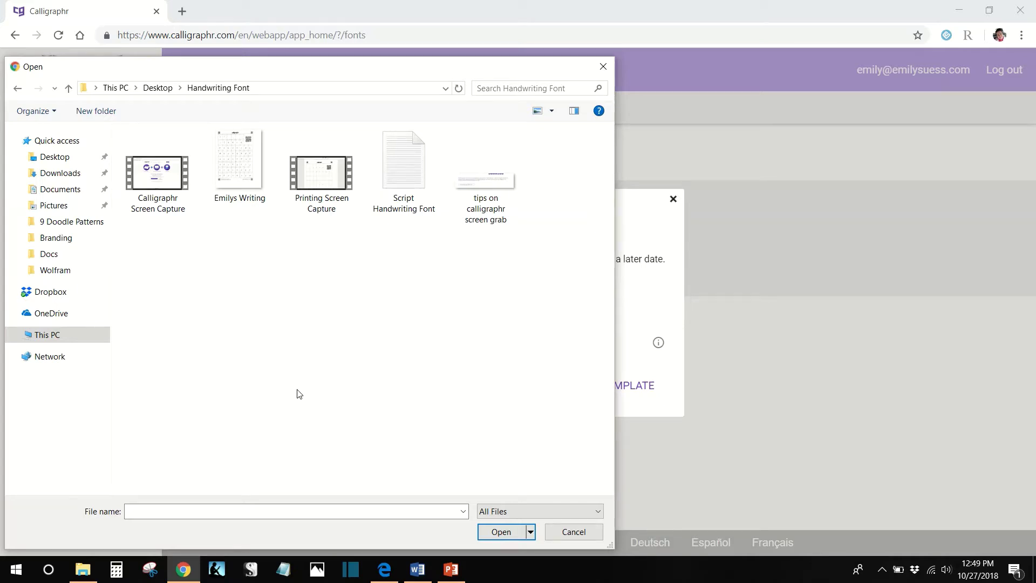
left_click(248, 186)
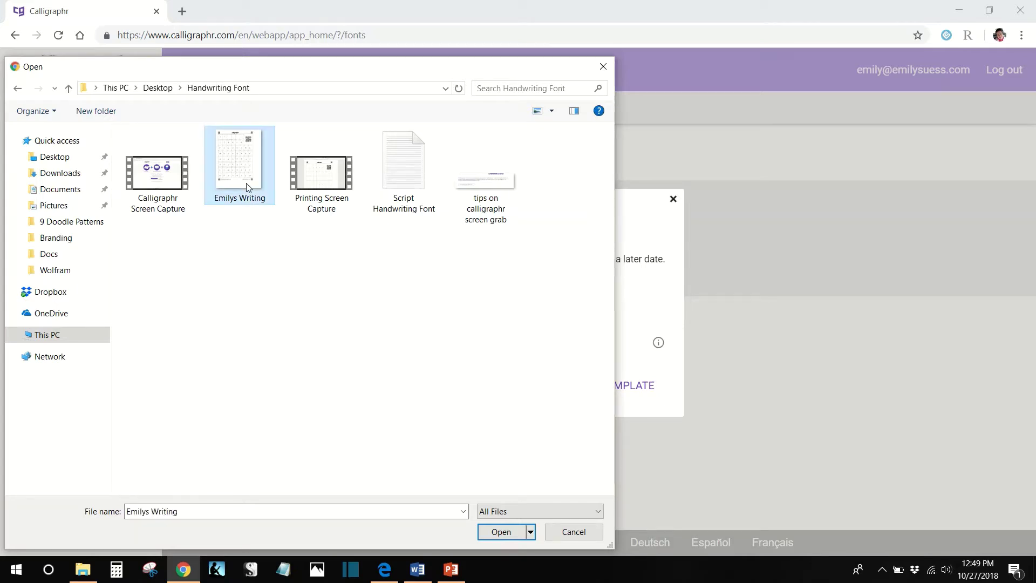
left_click(497, 532)
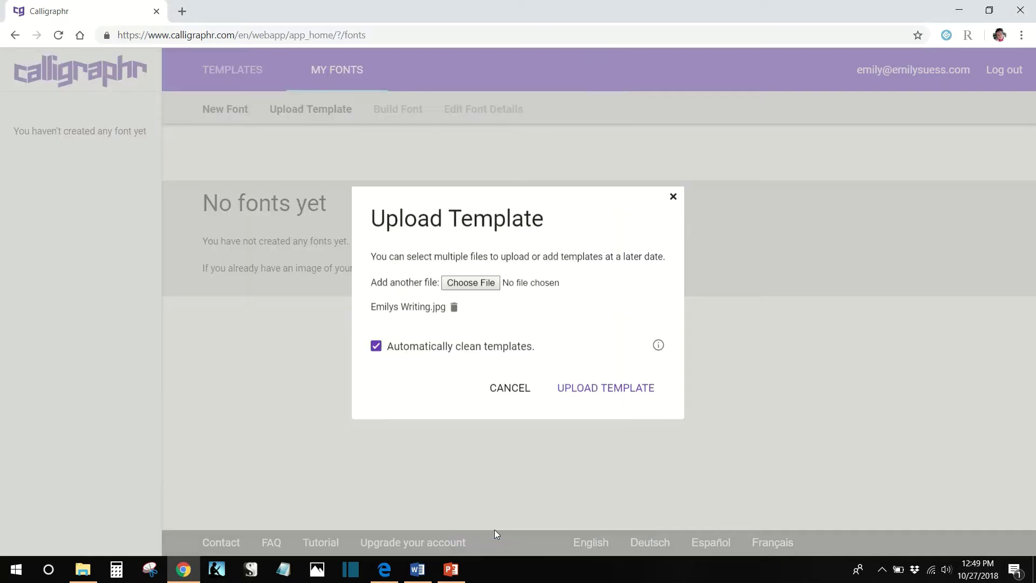
left_click(556, 388)
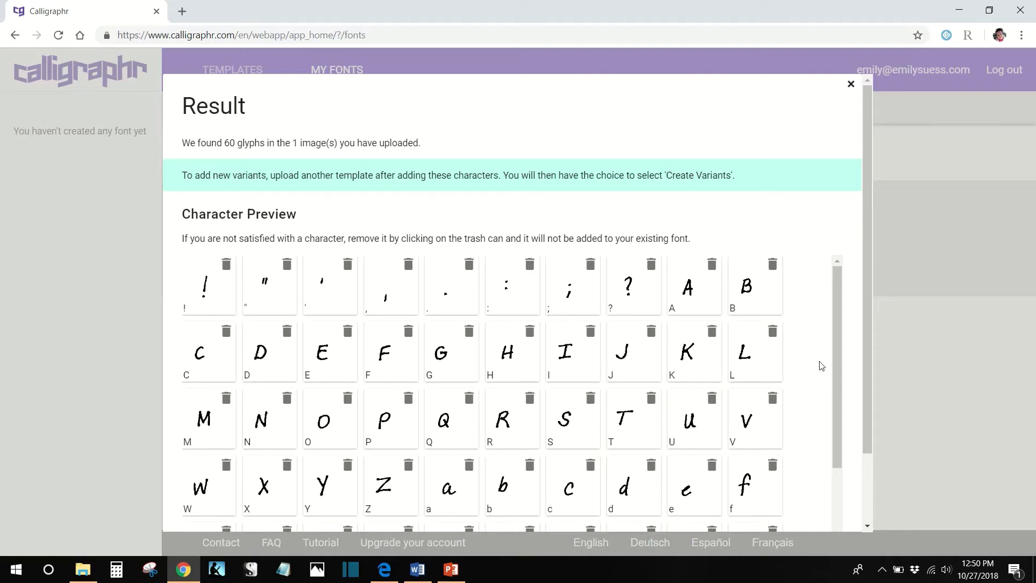
Add the 60 scanned characters to the font
scroll(855, 367, "down", 2)
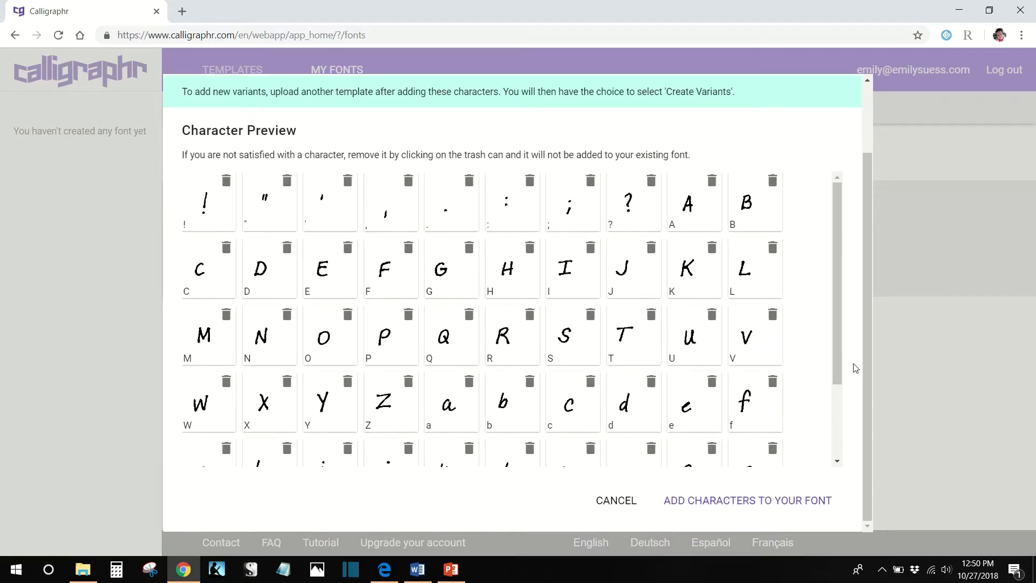
scroll(821, 402, "down", 2)
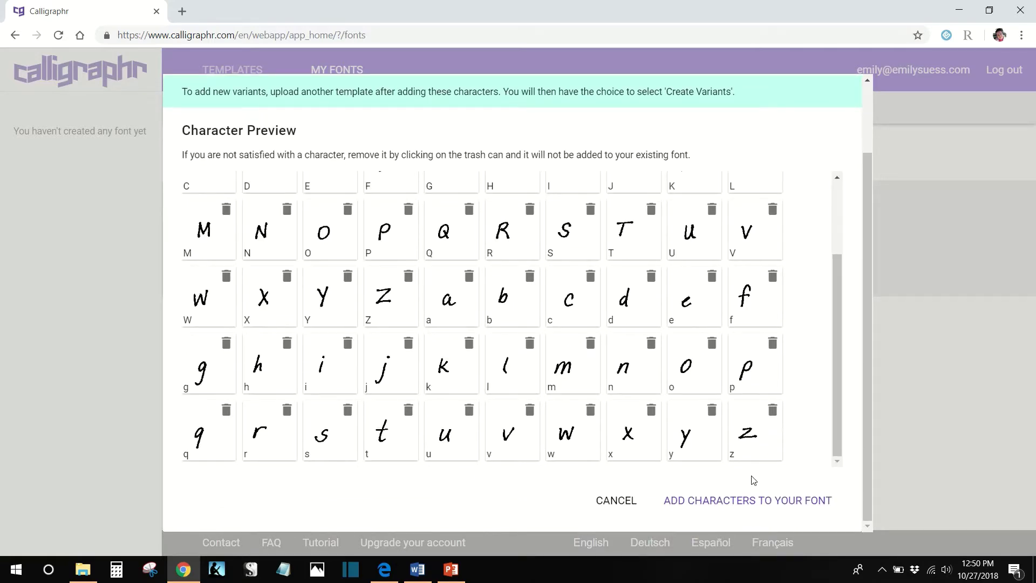
left_click(733, 501)
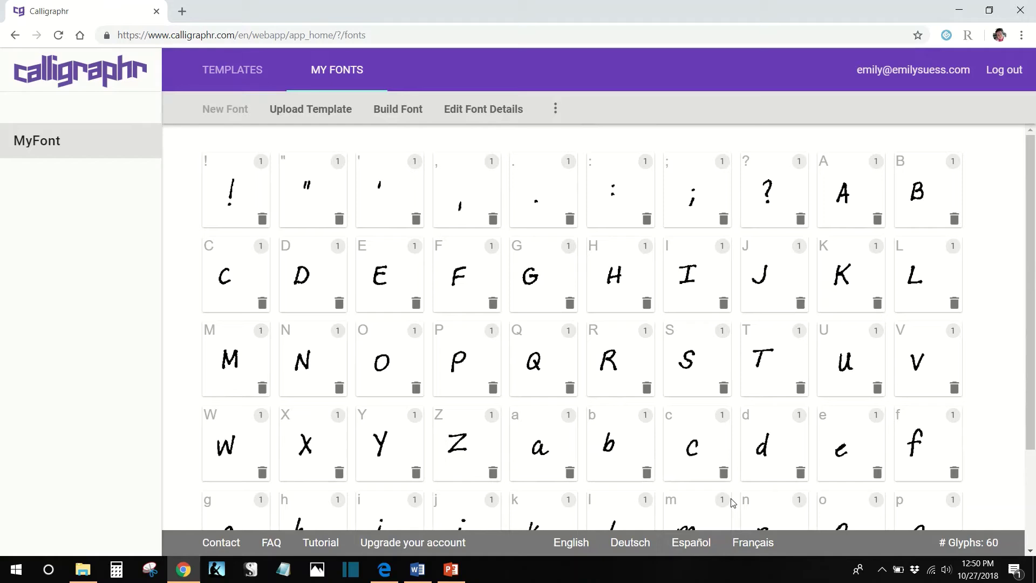
Build the font with its name changed from 'MyFont' to 'Emilys Writing'
scroll(732, 501, "down", 2)
left_click(393, 110)
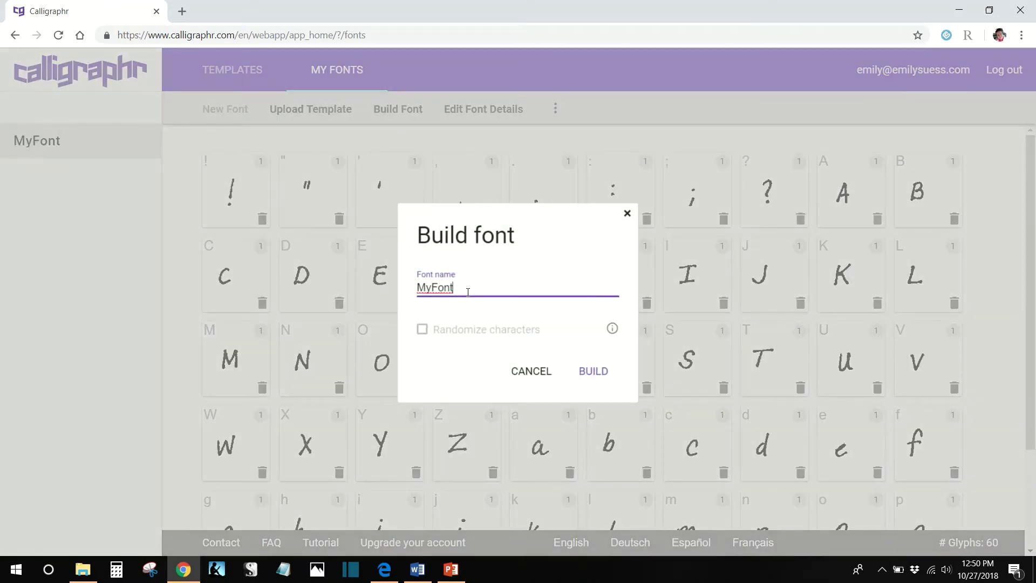
left_click_drag(460, 290, 346, 302)
type("Emilys Writing")
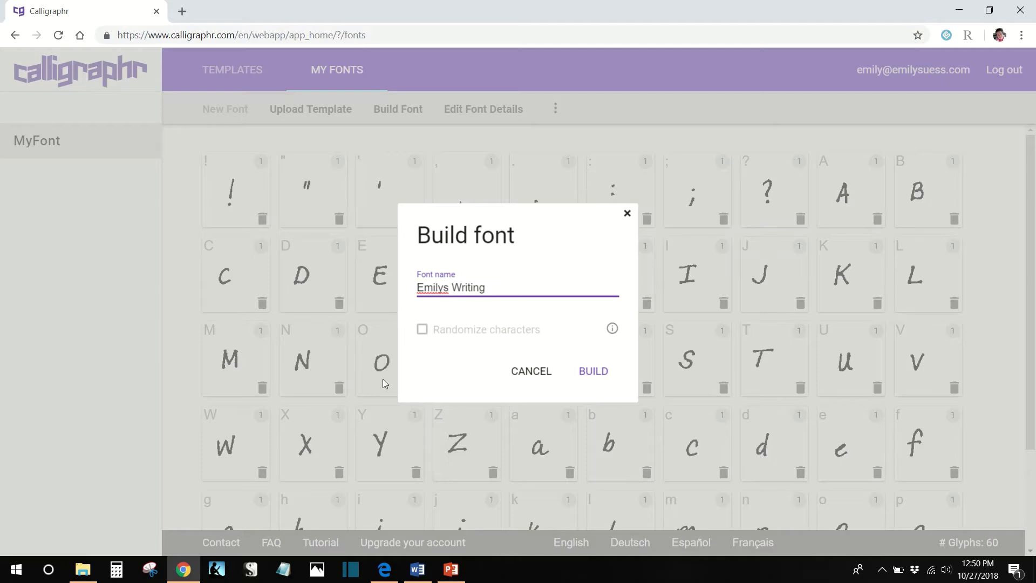
left_click(586, 377)
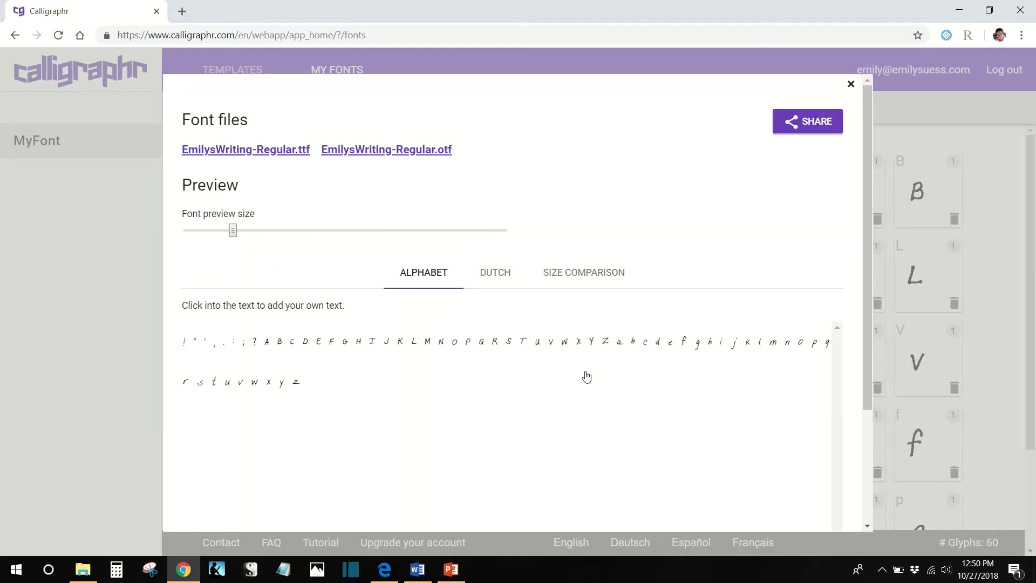
Enlarge the alphabet preview and save EmilysWriting-Regular.ttf to the Desktop
left_click_drag(233, 231, 283, 231)
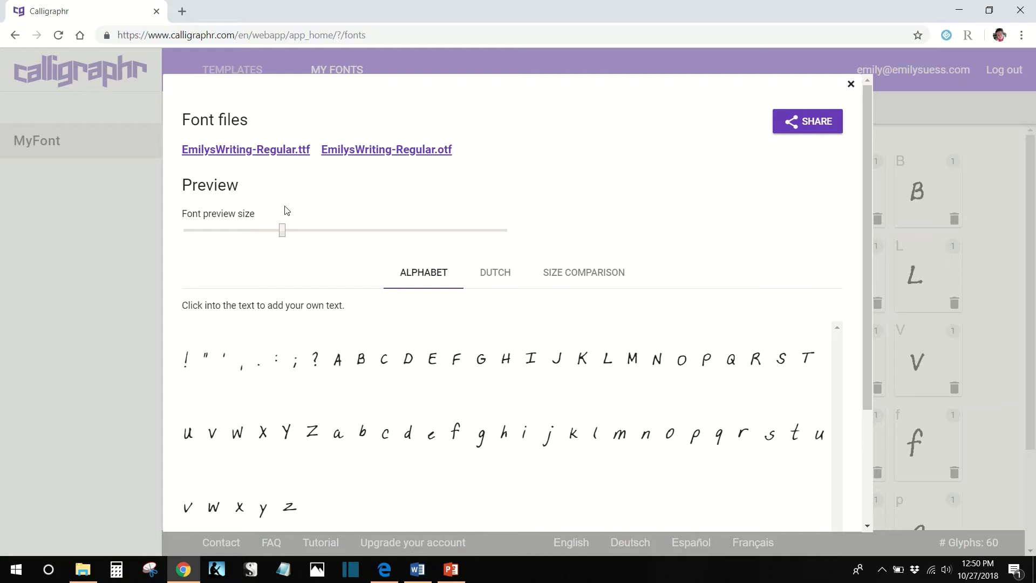
left_click(288, 156)
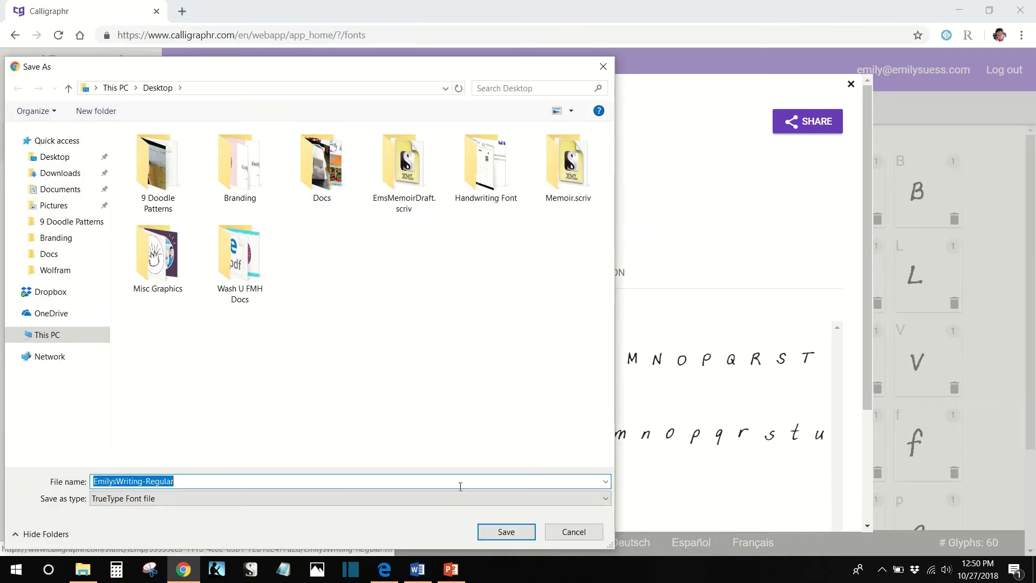
left_click(505, 532)
left_click(141, 541)
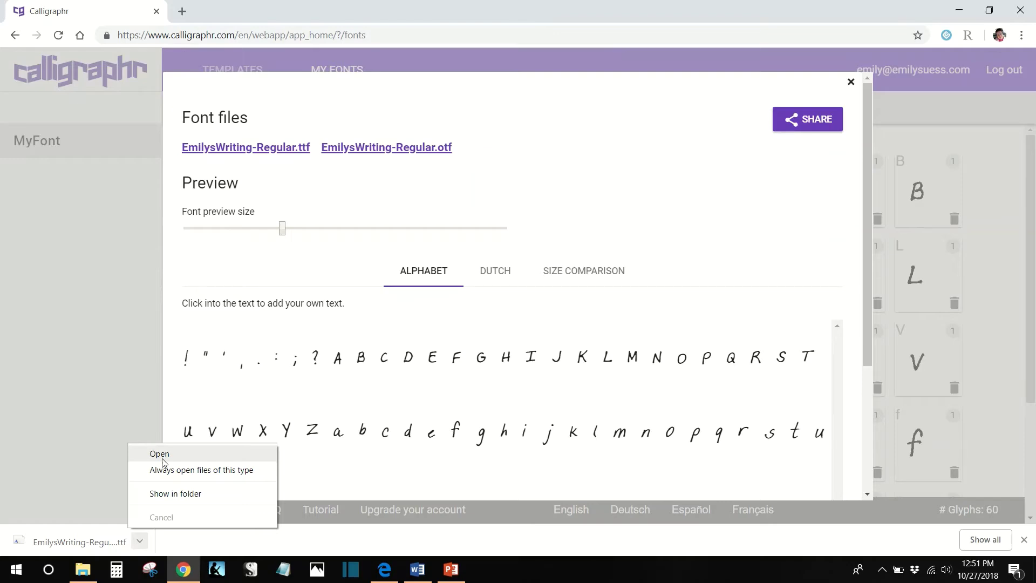
Locate EmilysWriting-Regular in the Desktop folder and install it as a Windows font
left_click(159, 494)
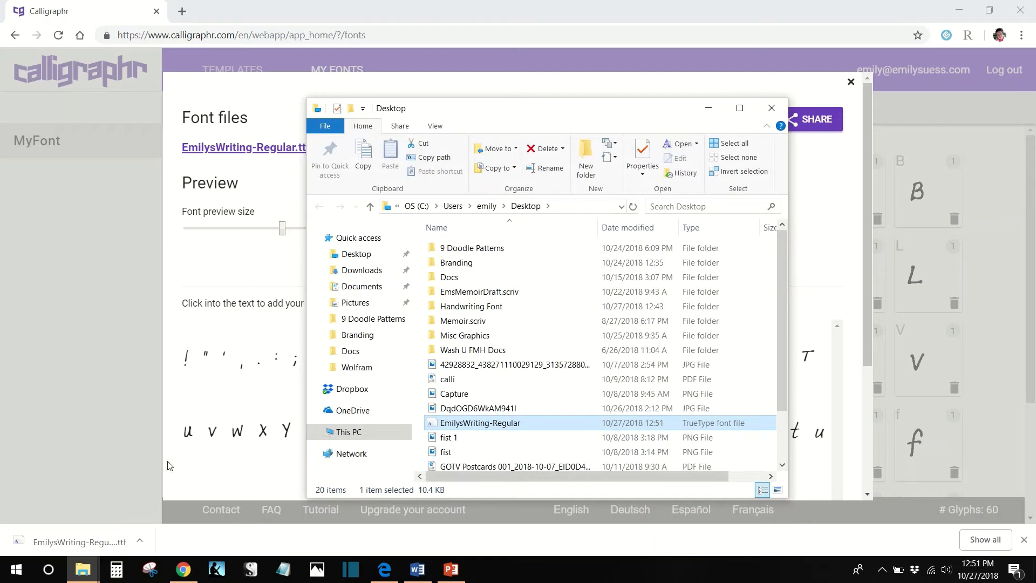
right_click(490, 426)
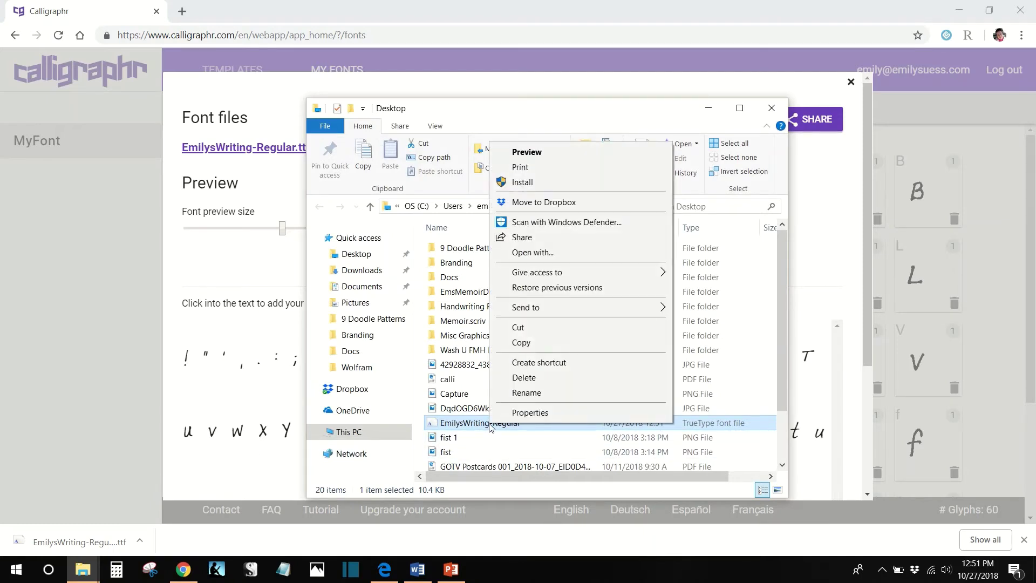
left_click(526, 184)
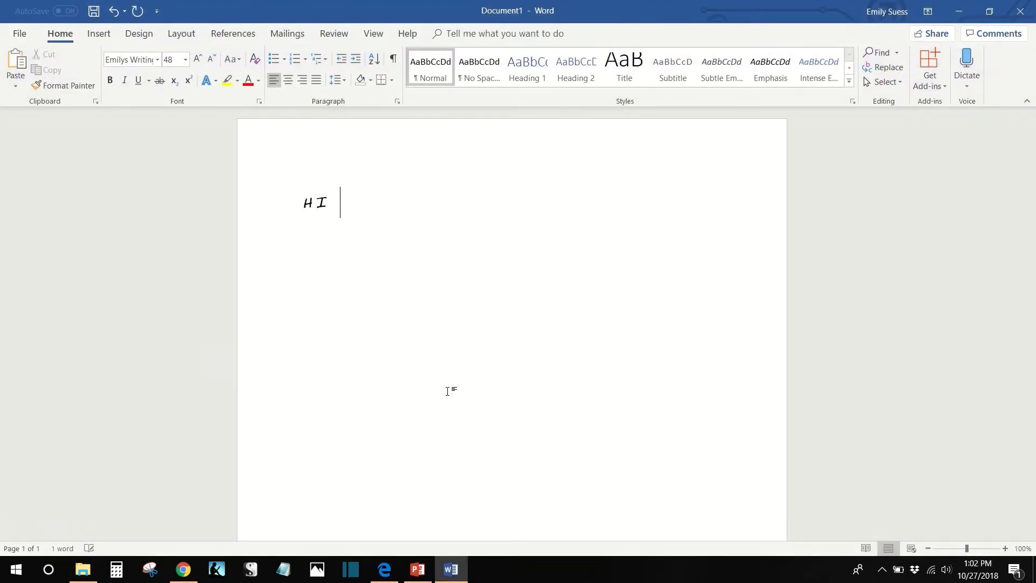
Type the greeting, the like-and-subscribe request, 'Thank you!' and the author's name as sign-off, fixing one typo
type("EVERYONE! Please lik")
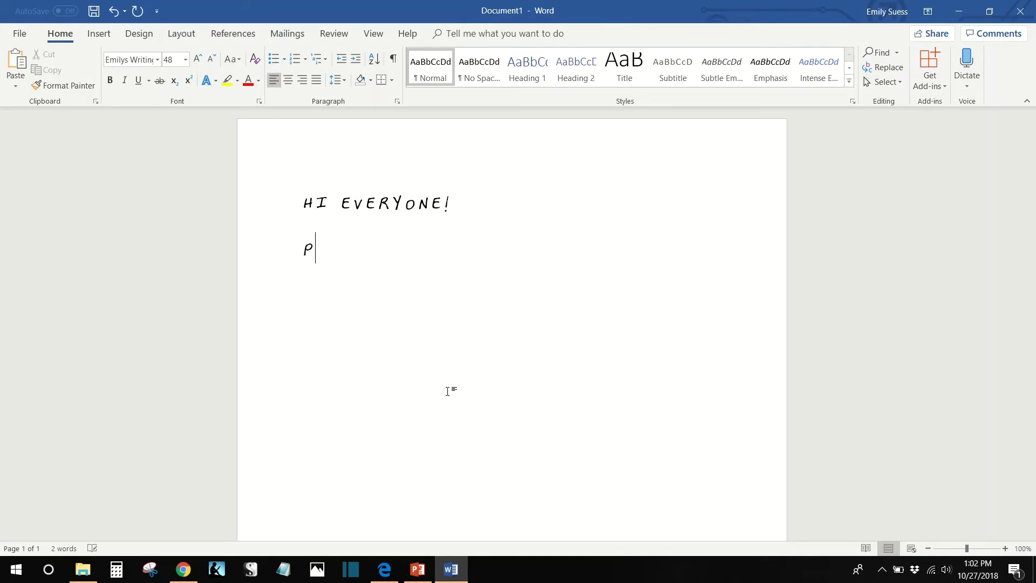
type("e this video and sus")
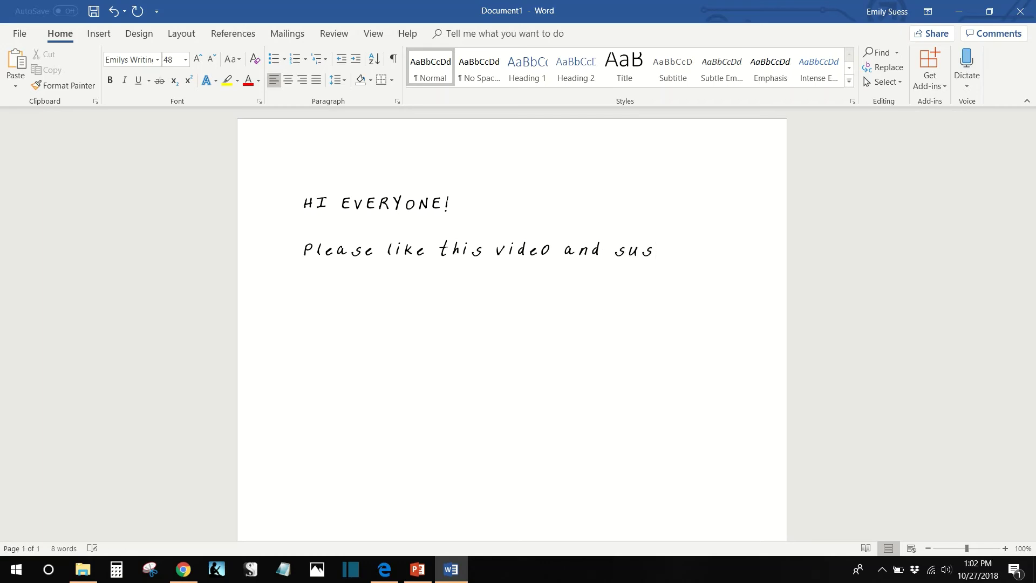
key("BackSpace")
type("bscribe t")
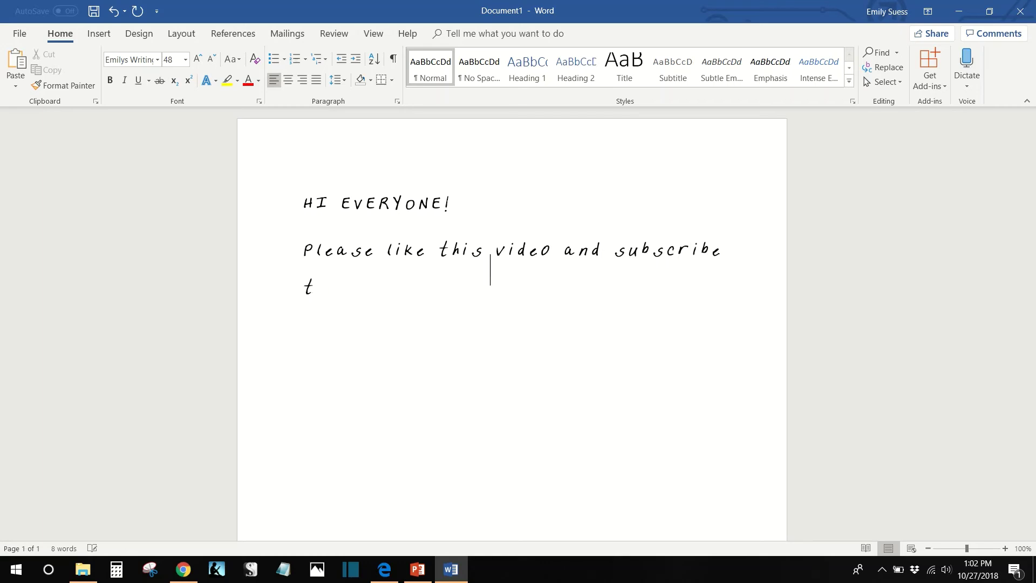
type("o my channe")
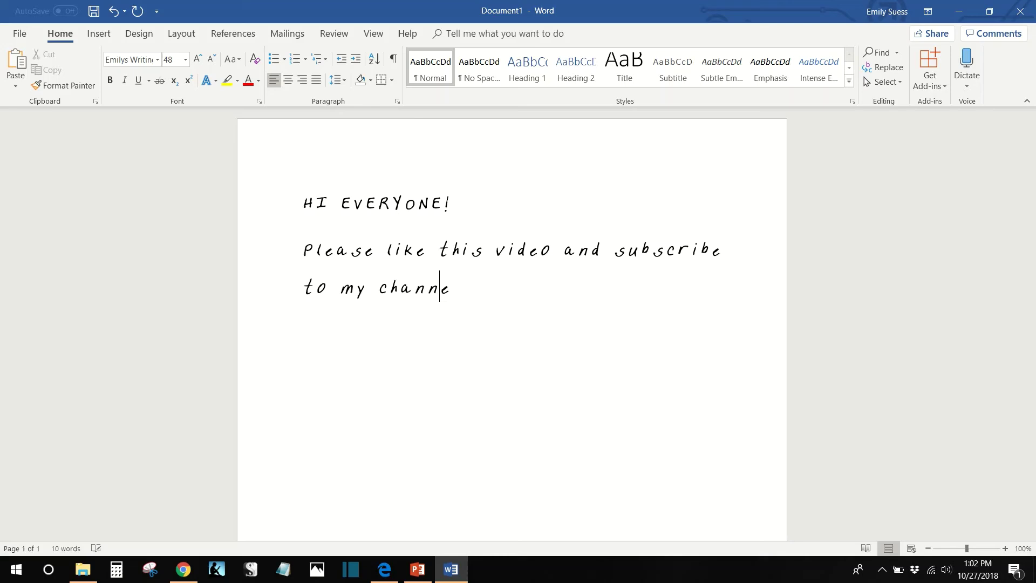
type("l.  ")
type("Thank you")
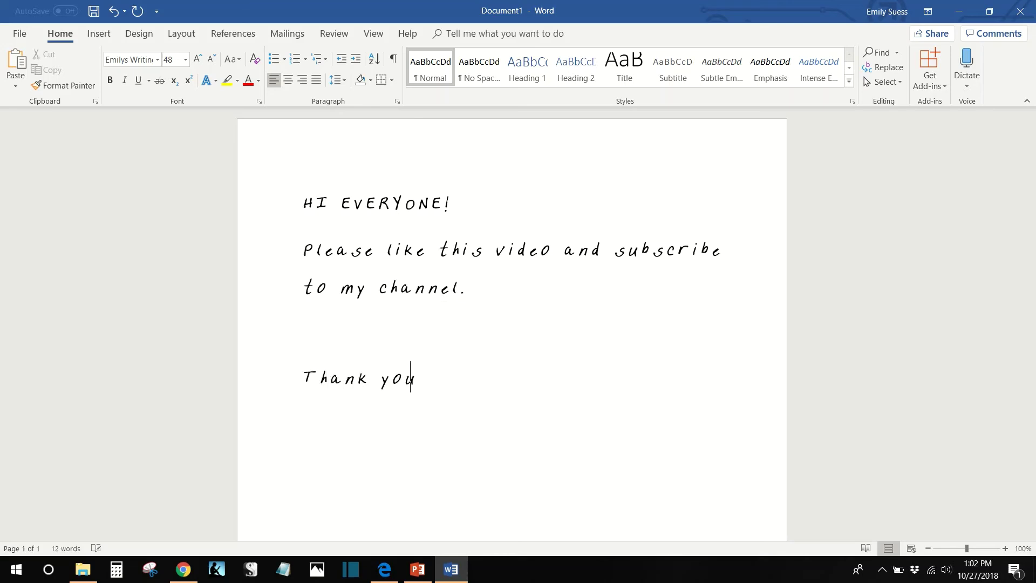
type("! Emily")
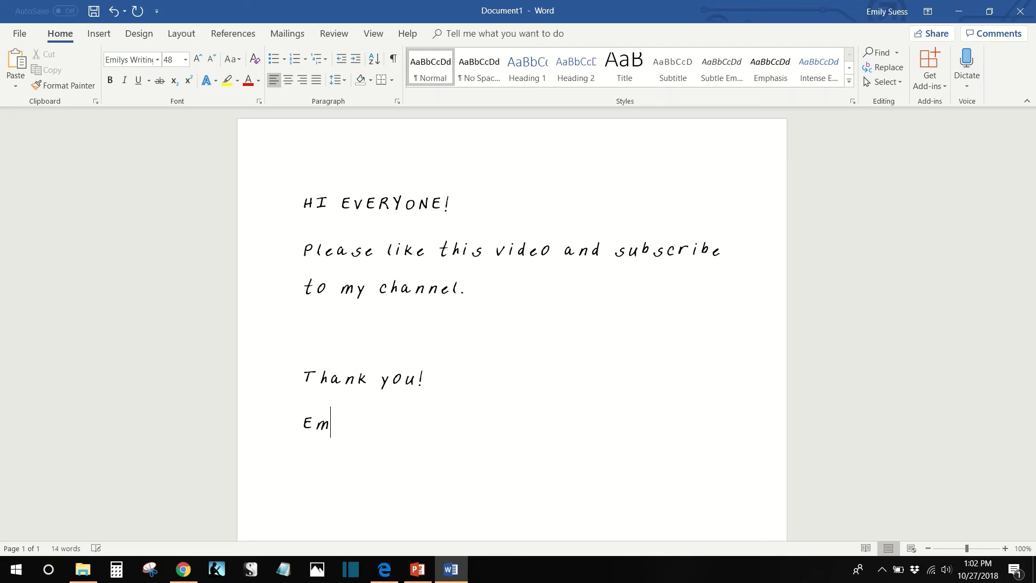